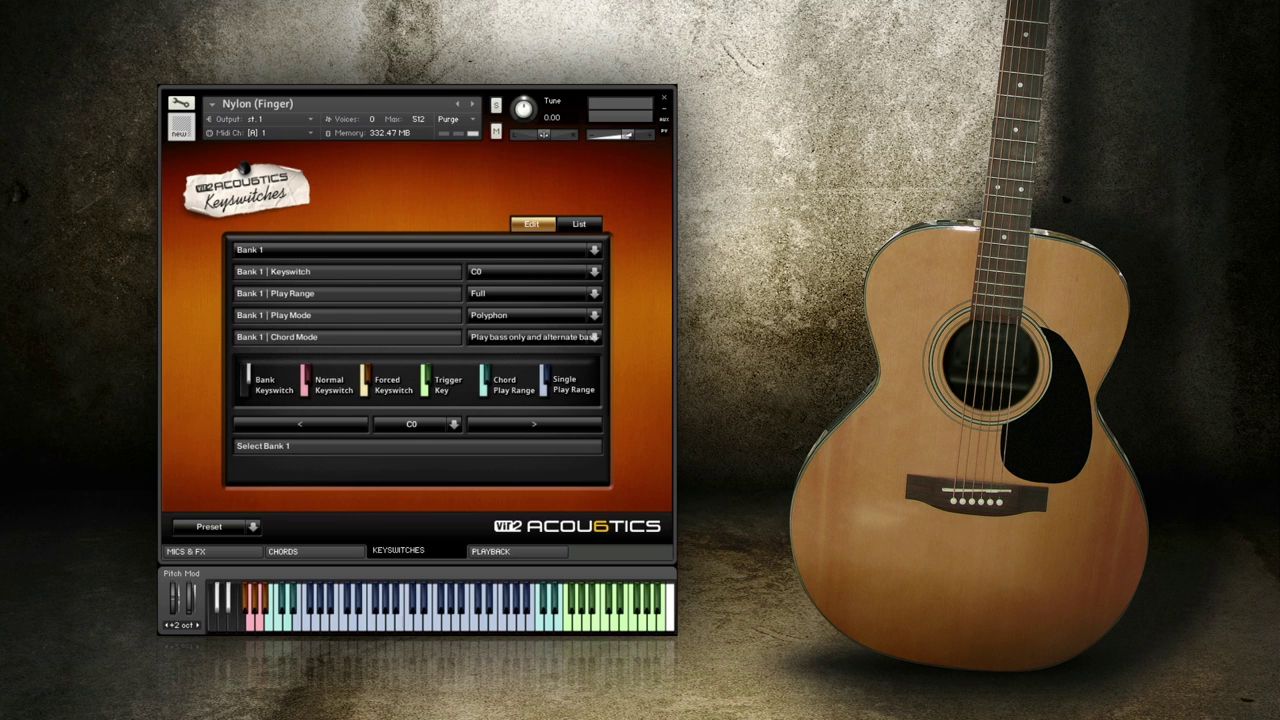
Trigger keyswitches to step through to a higher bank
click(212, 612)
click(217, 600)
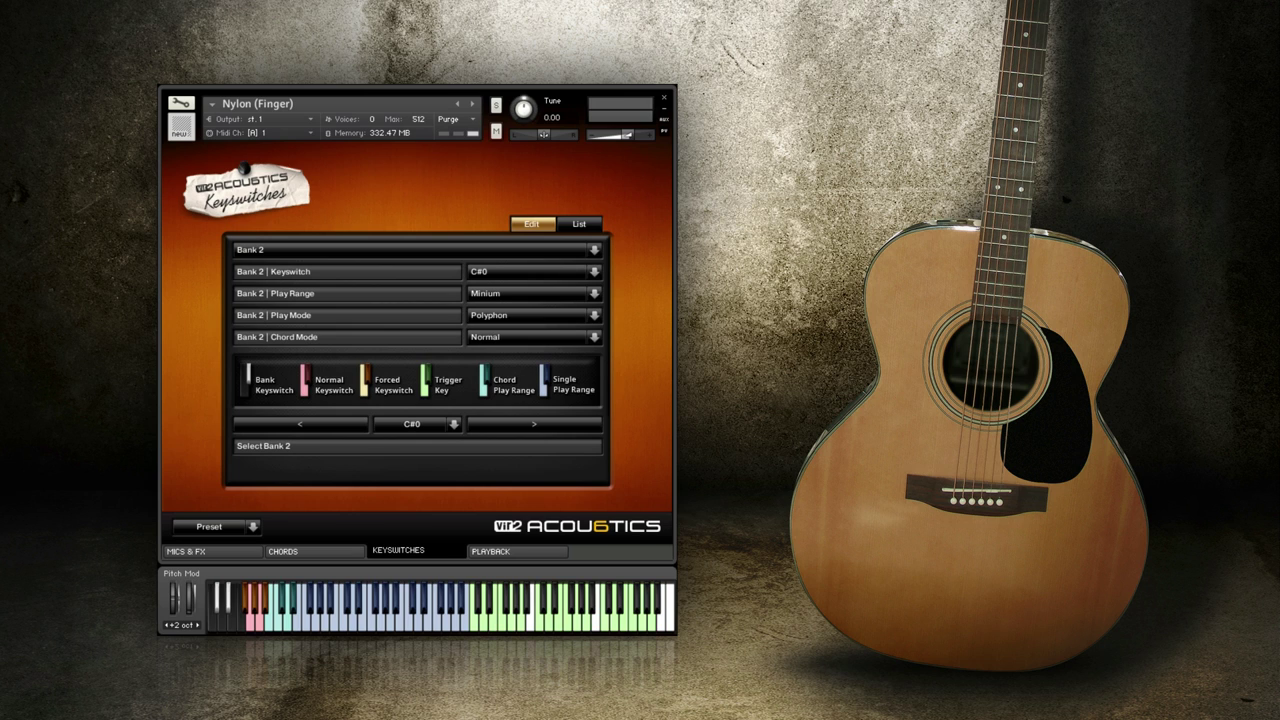
click(221, 622)
click(229, 598)
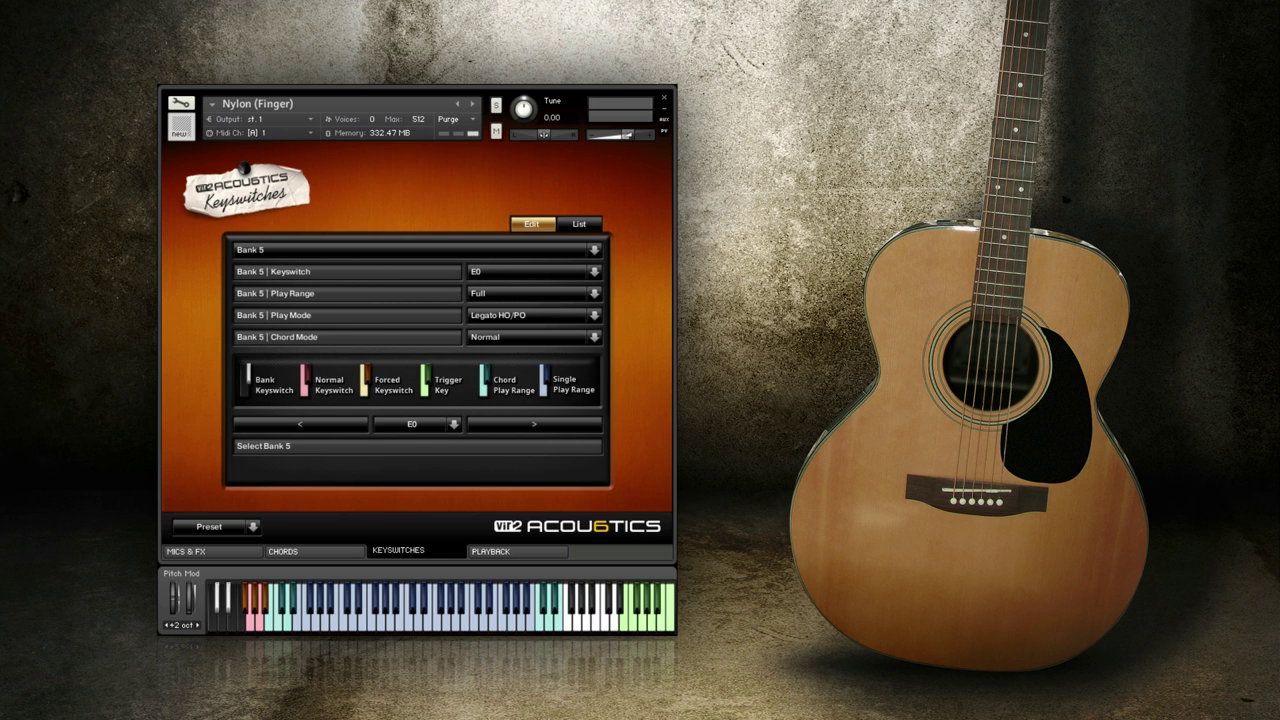
click(241, 615)
Keep C0 as Bank 1's keyswitch and set its play range to Minium after trying Reduced
click(512, 277)
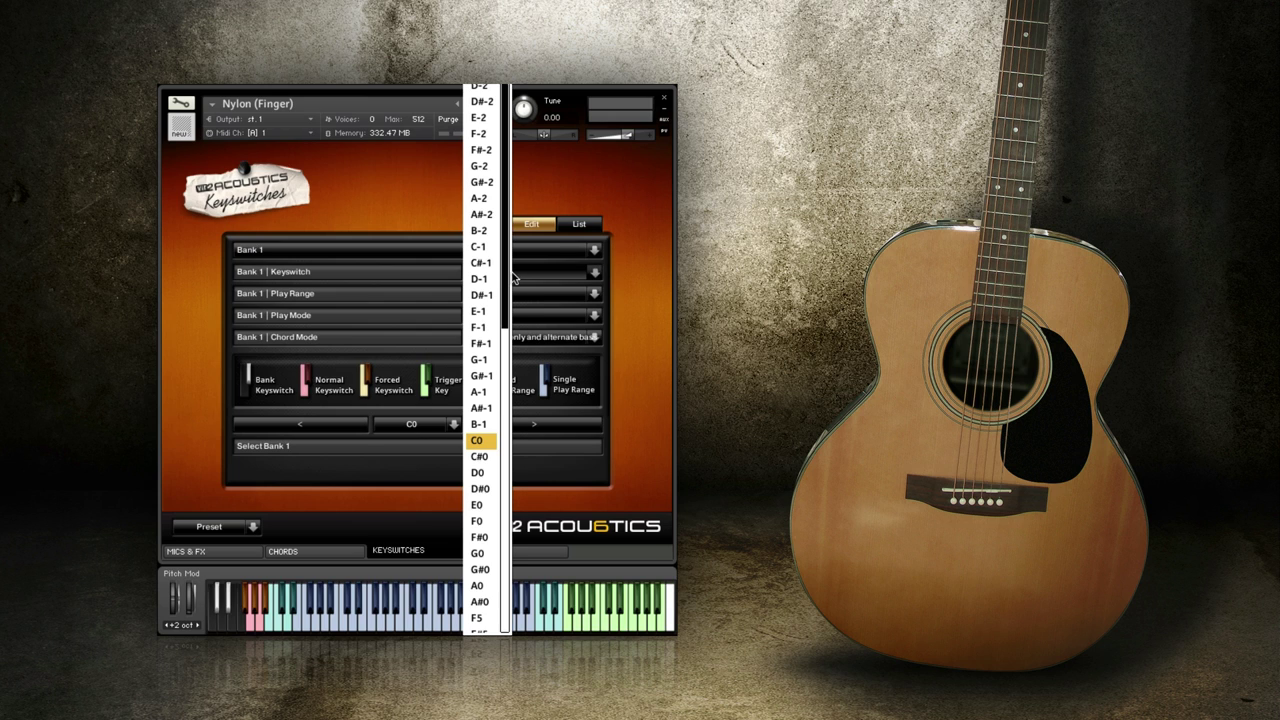
click(479, 443)
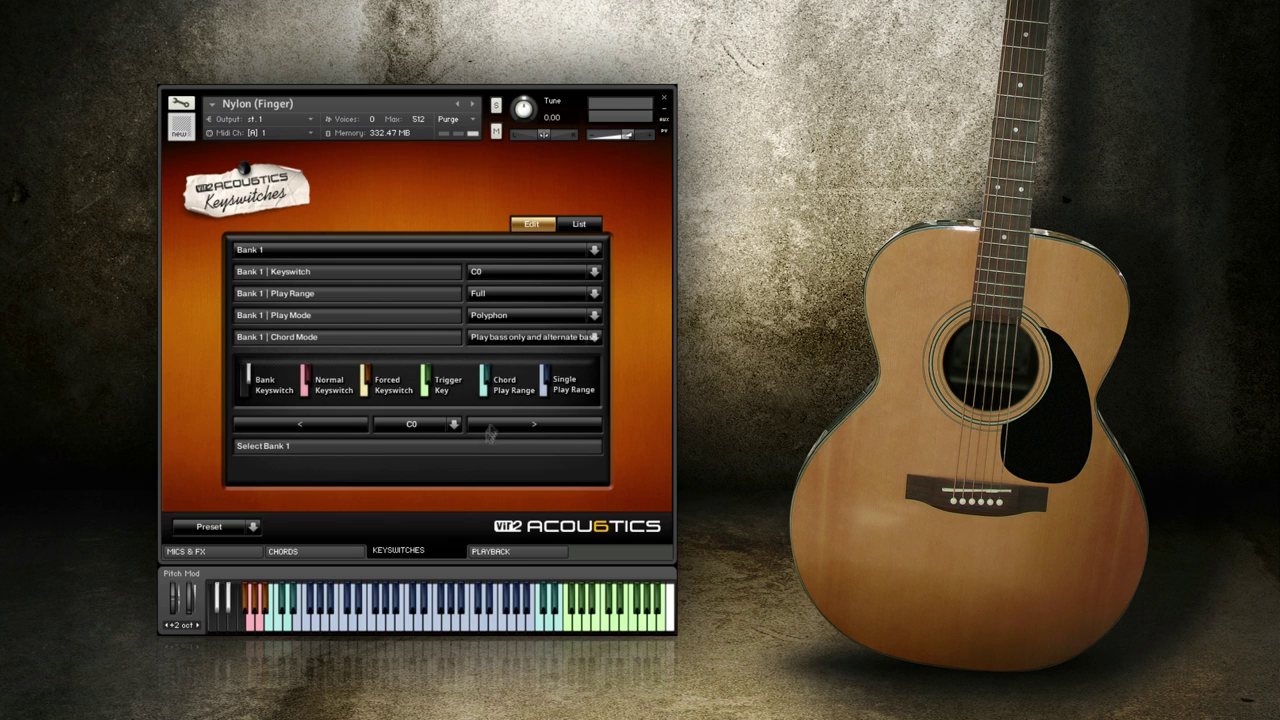
click(531, 299)
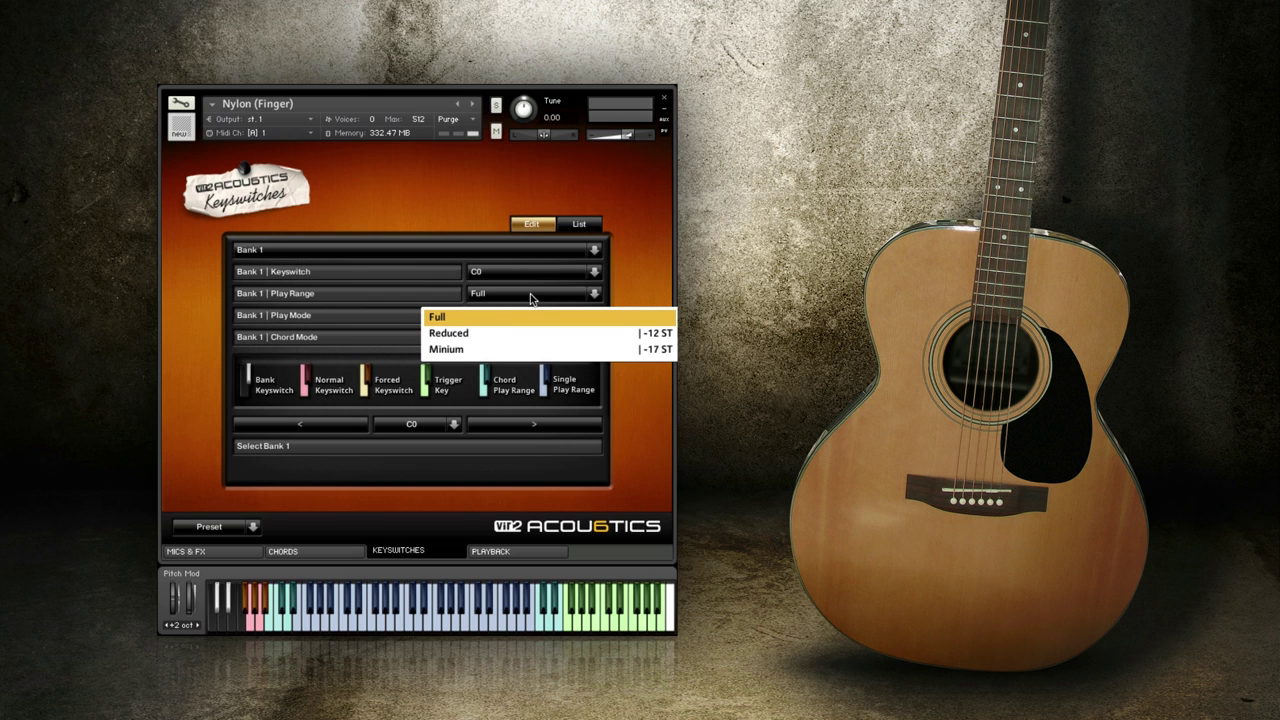
click(491, 333)
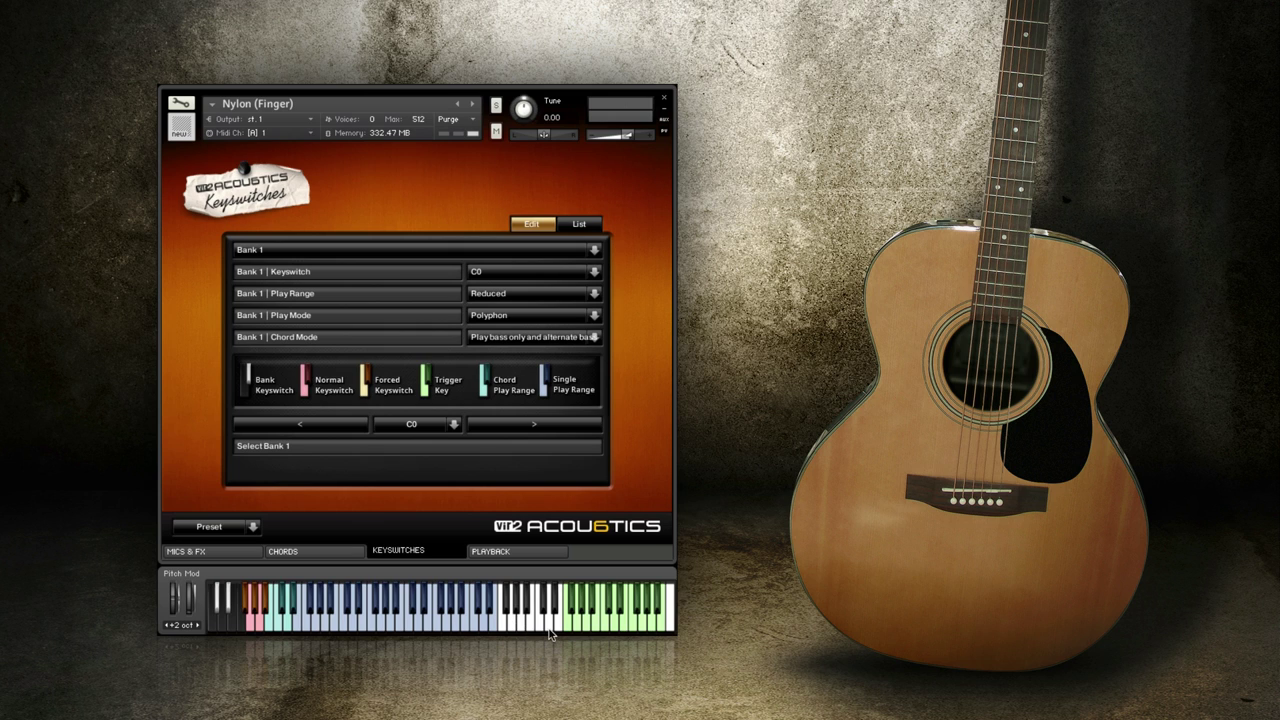
click(515, 296)
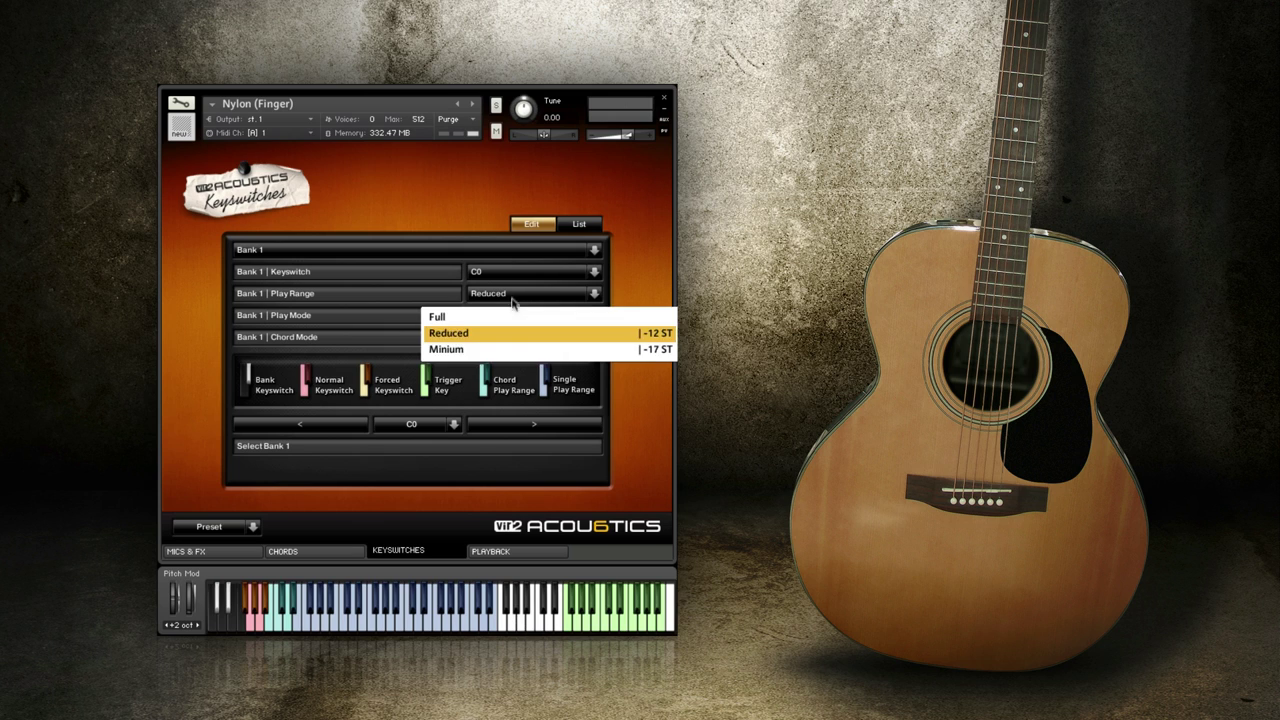
click(511, 352)
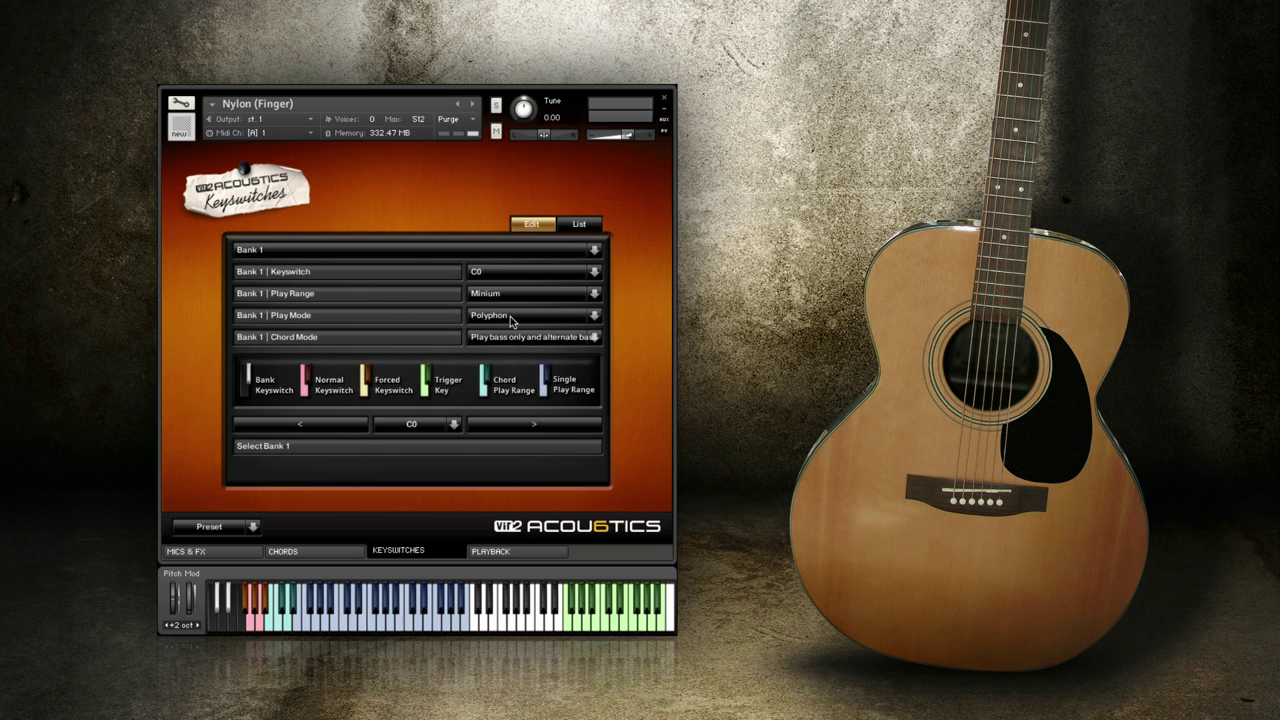
click(510, 316)
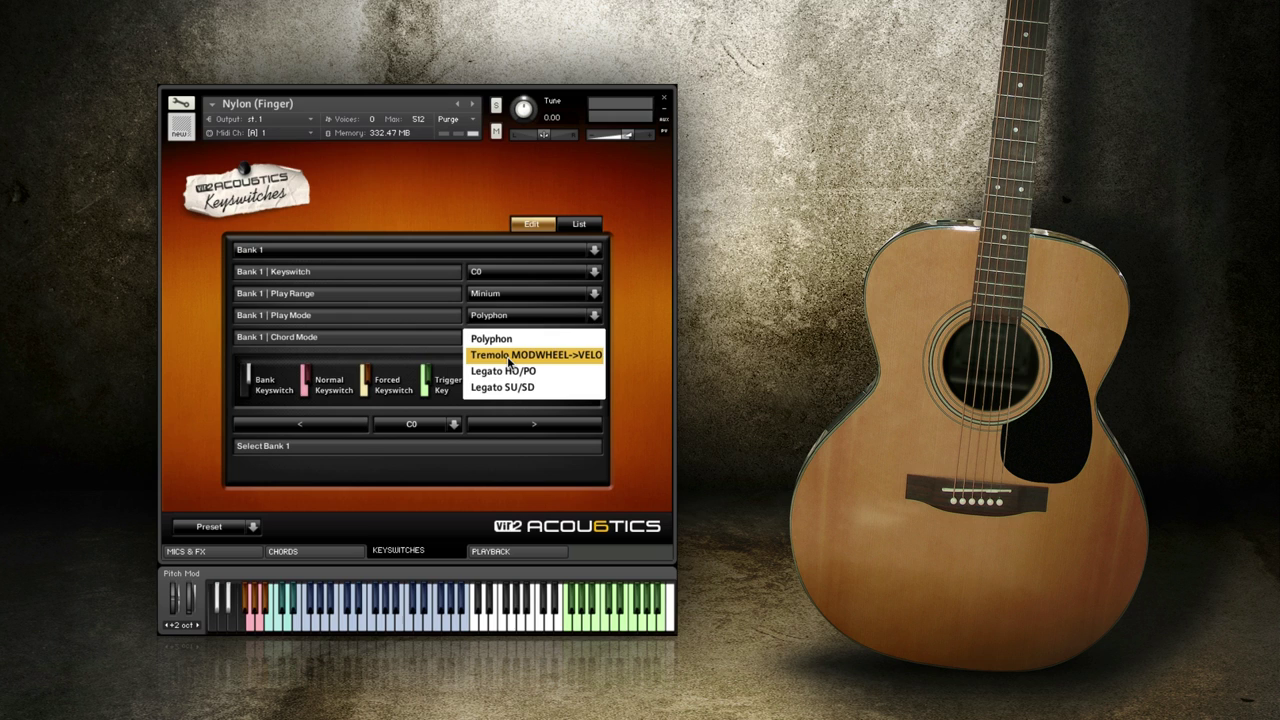
click(509, 355)
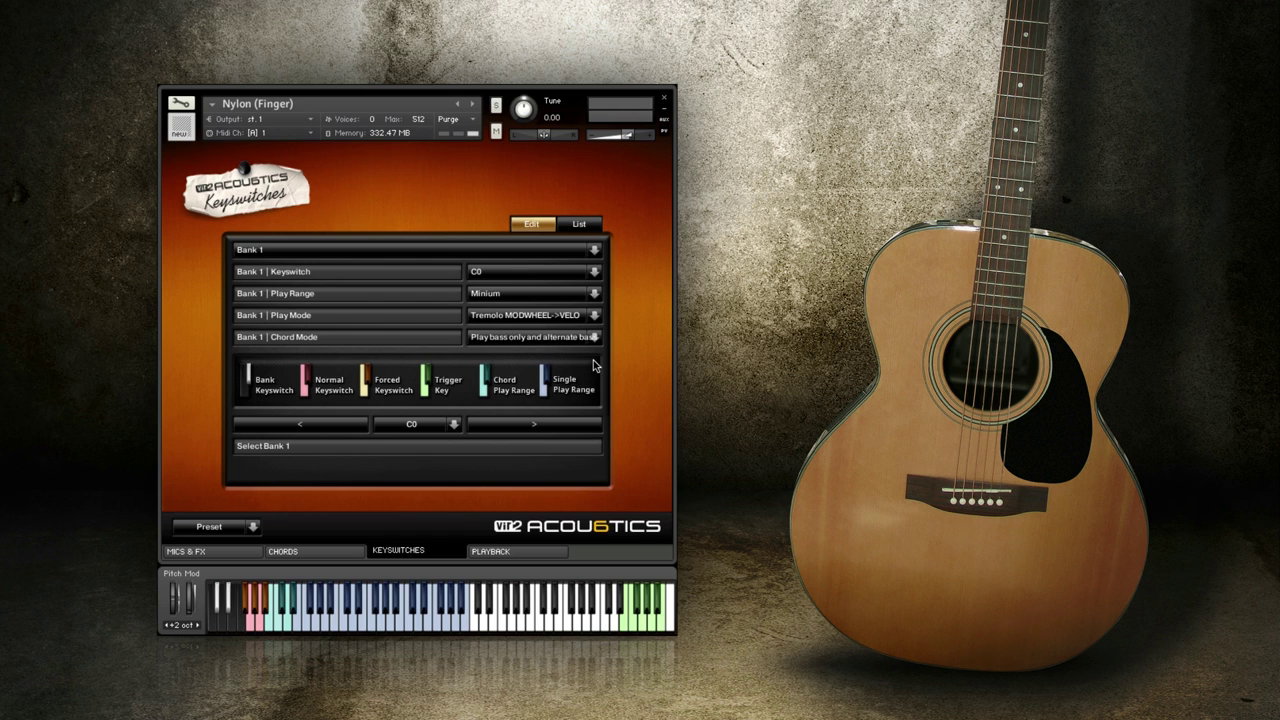
click(567, 320)
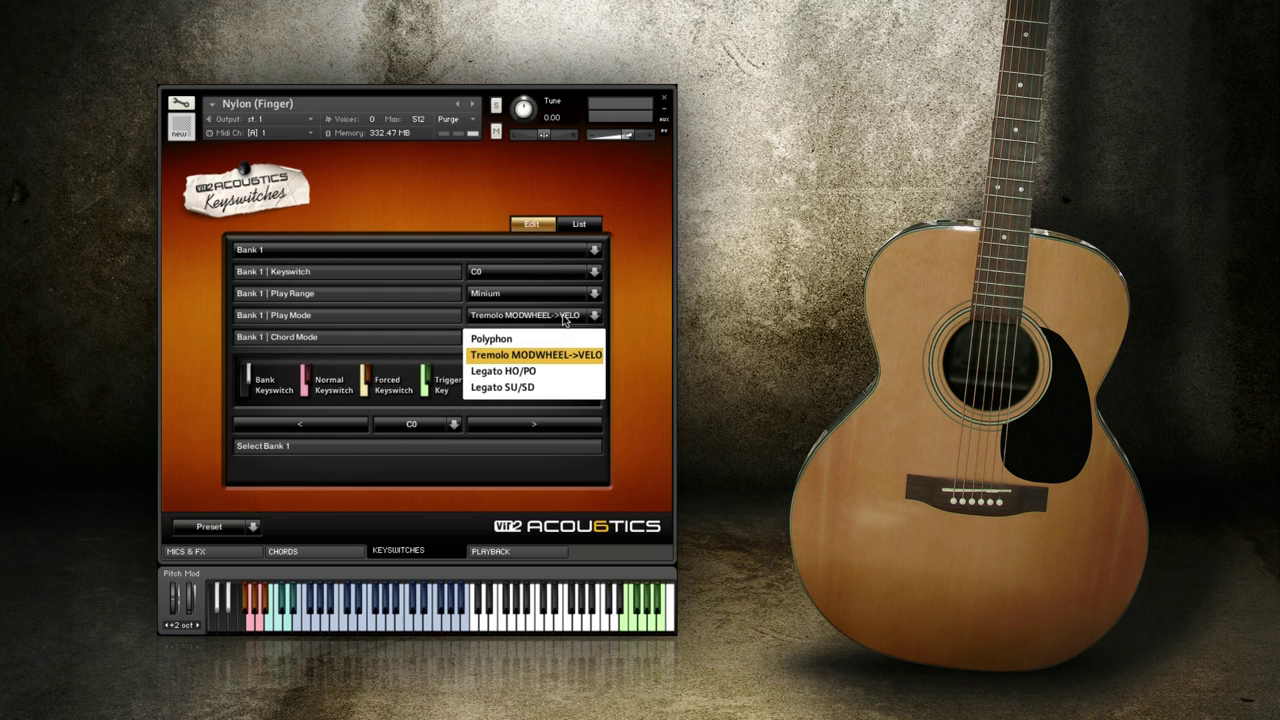
click(538, 372)
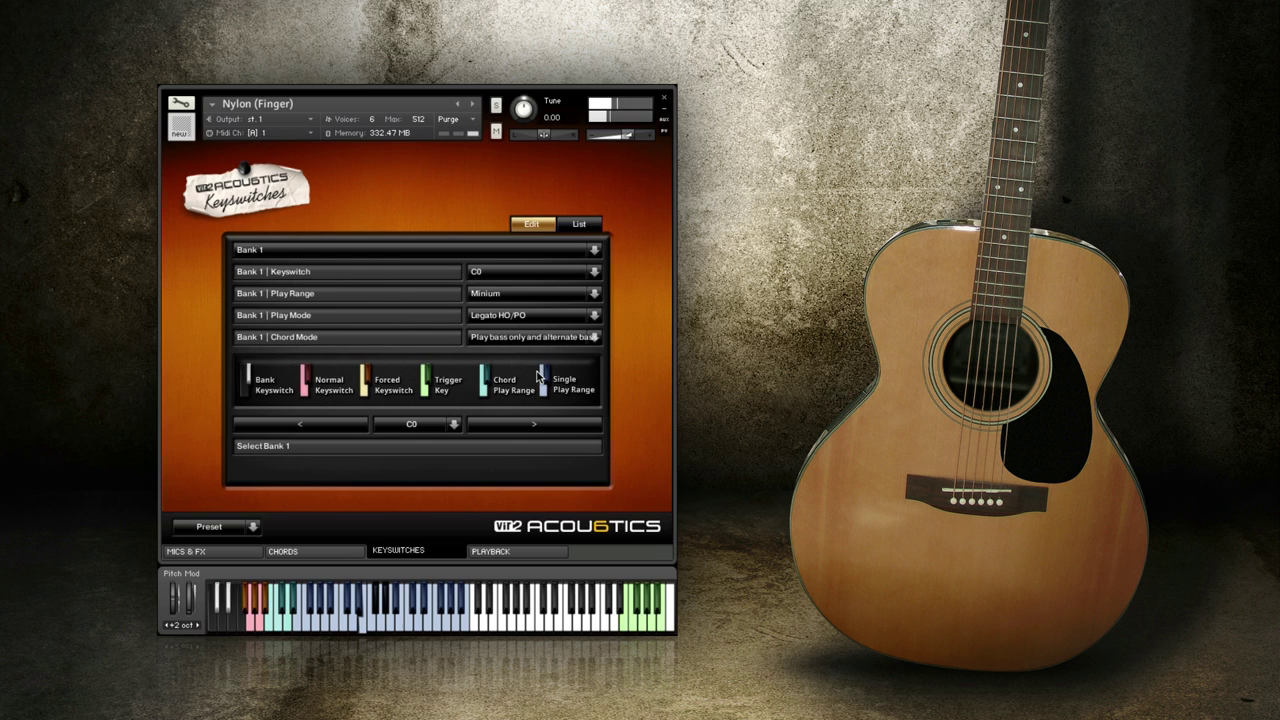
click(528, 316)
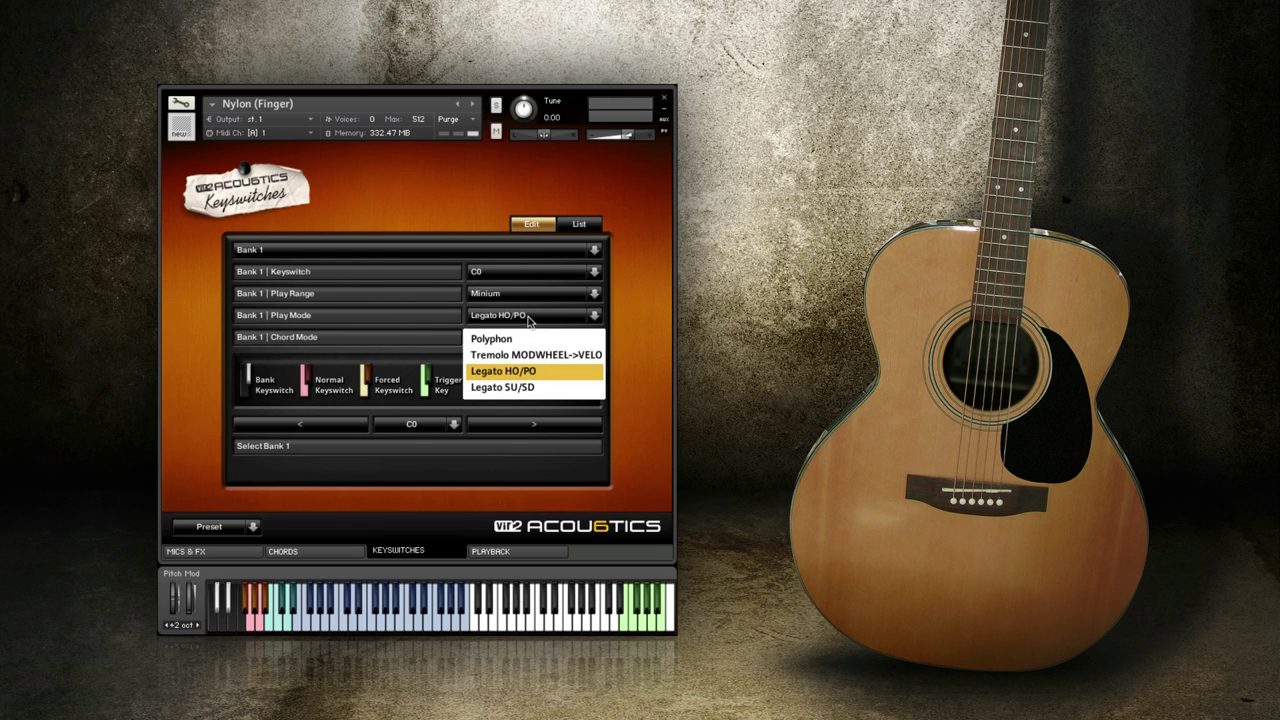
click(522, 388)
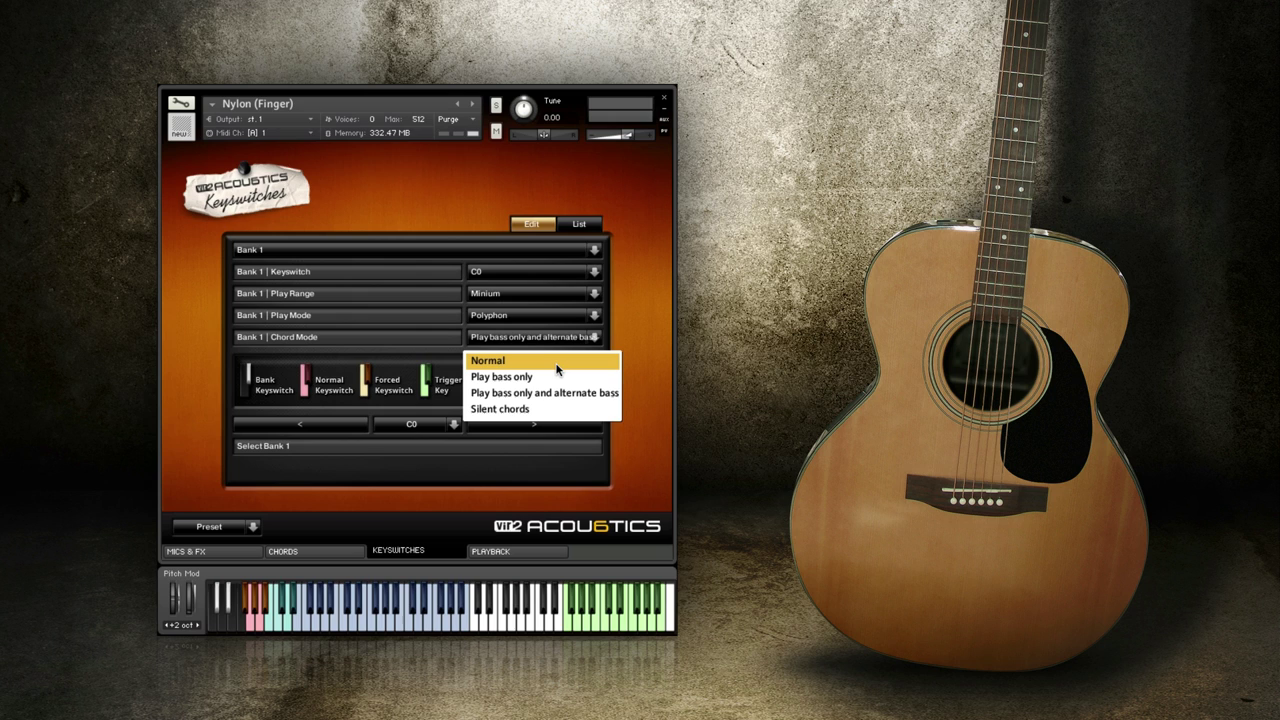
Switch Bank 1's chord mode from Normal to Play bass only
click(557, 369)
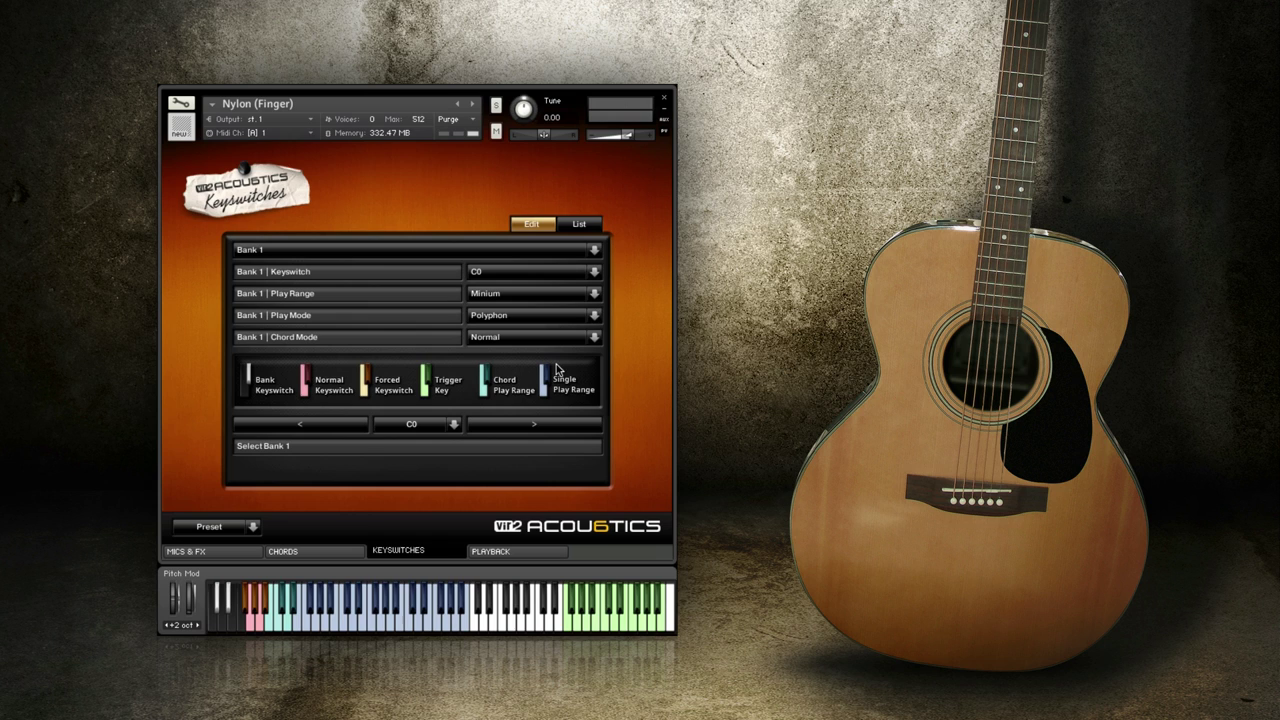
click(536, 338)
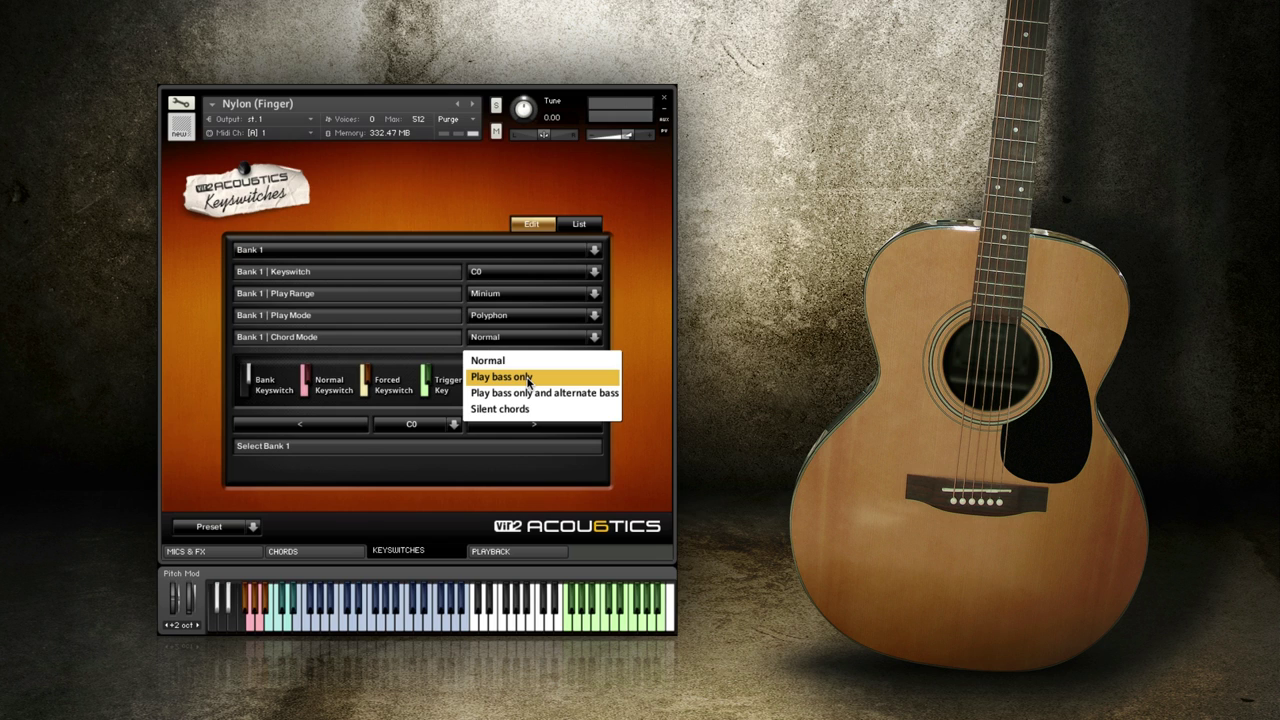
click(529, 381)
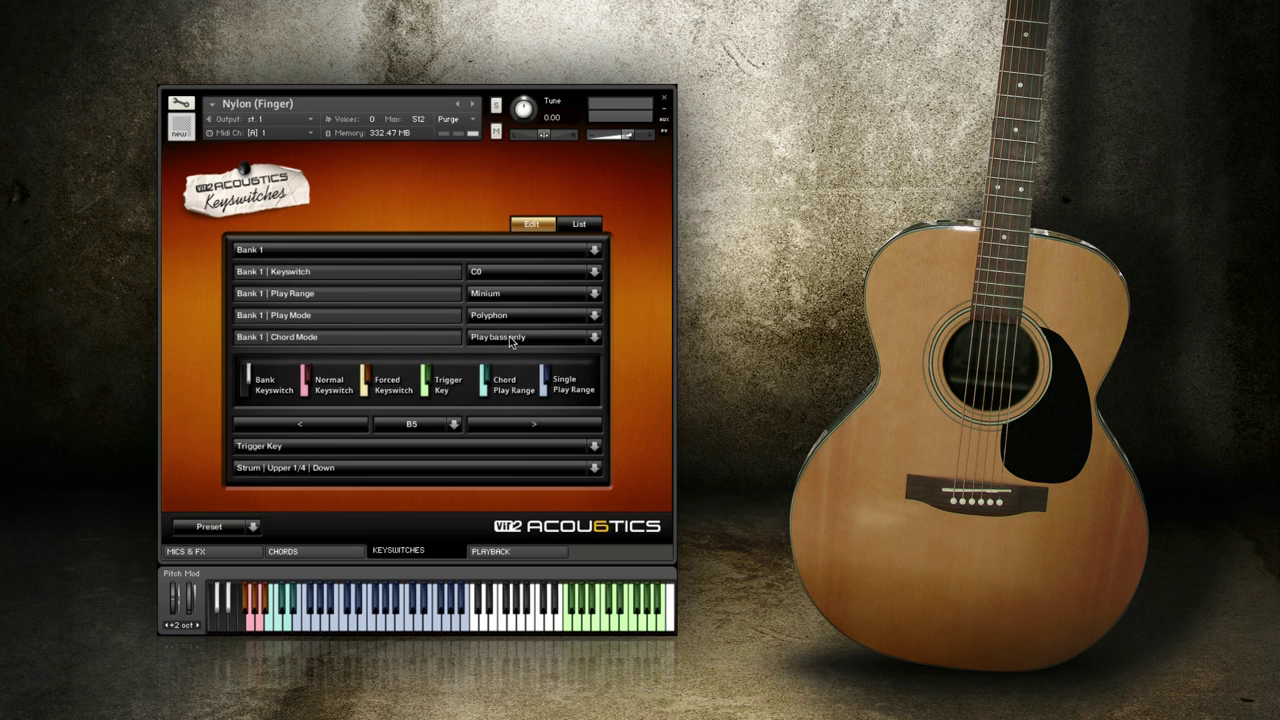
Set Bank 1's chord mode to Play bass only and alternate bass
click(513, 339)
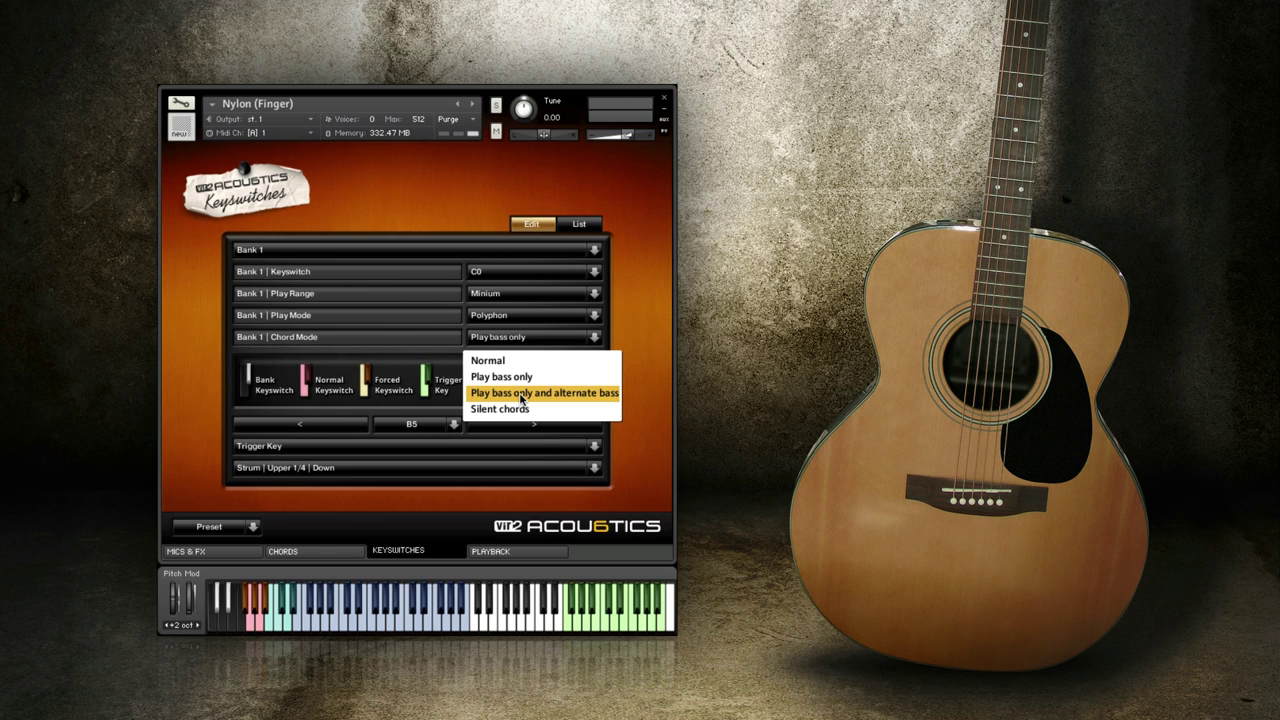
click(521, 396)
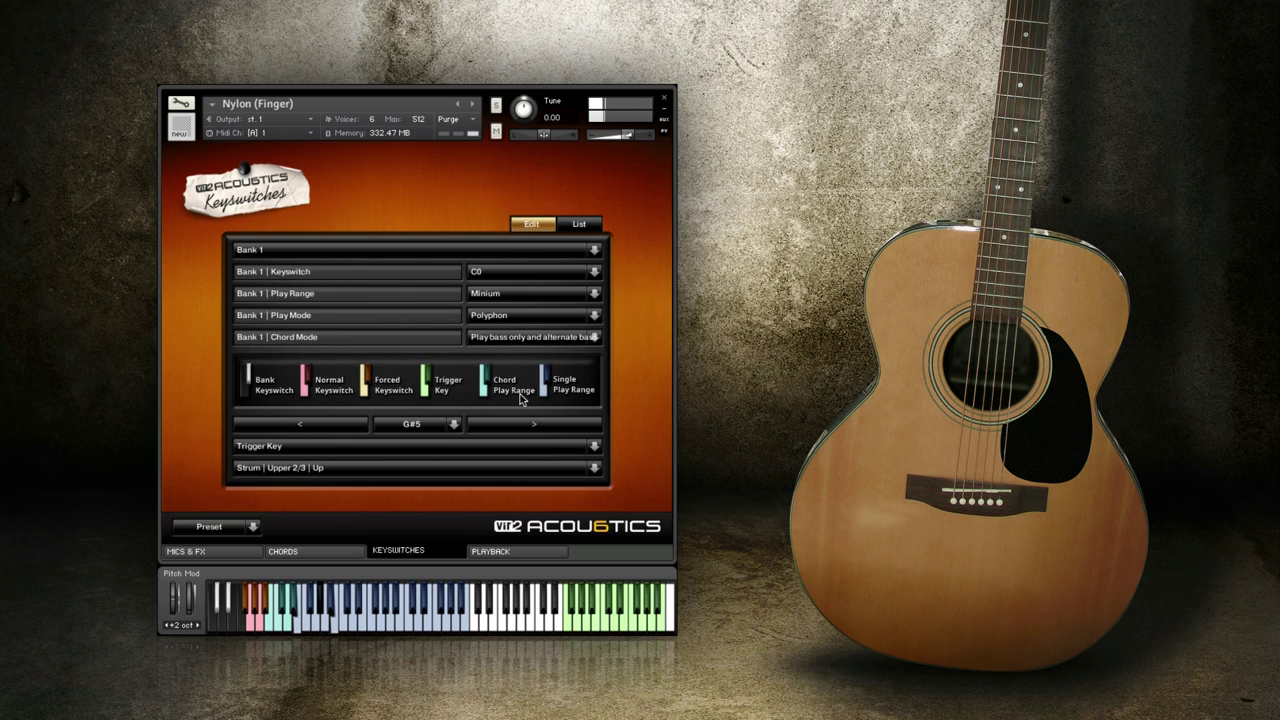
Pick Silent chords from Bank 1's Chord Mode list
click(531, 340)
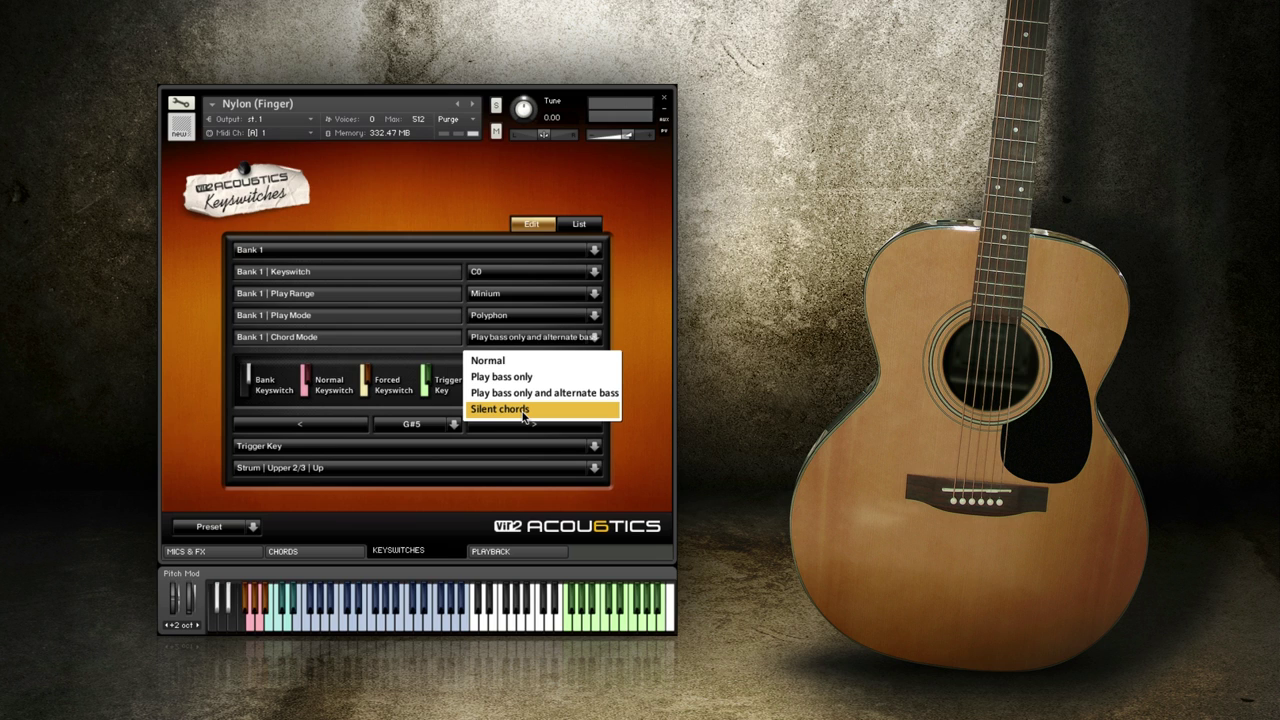
click(524, 410)
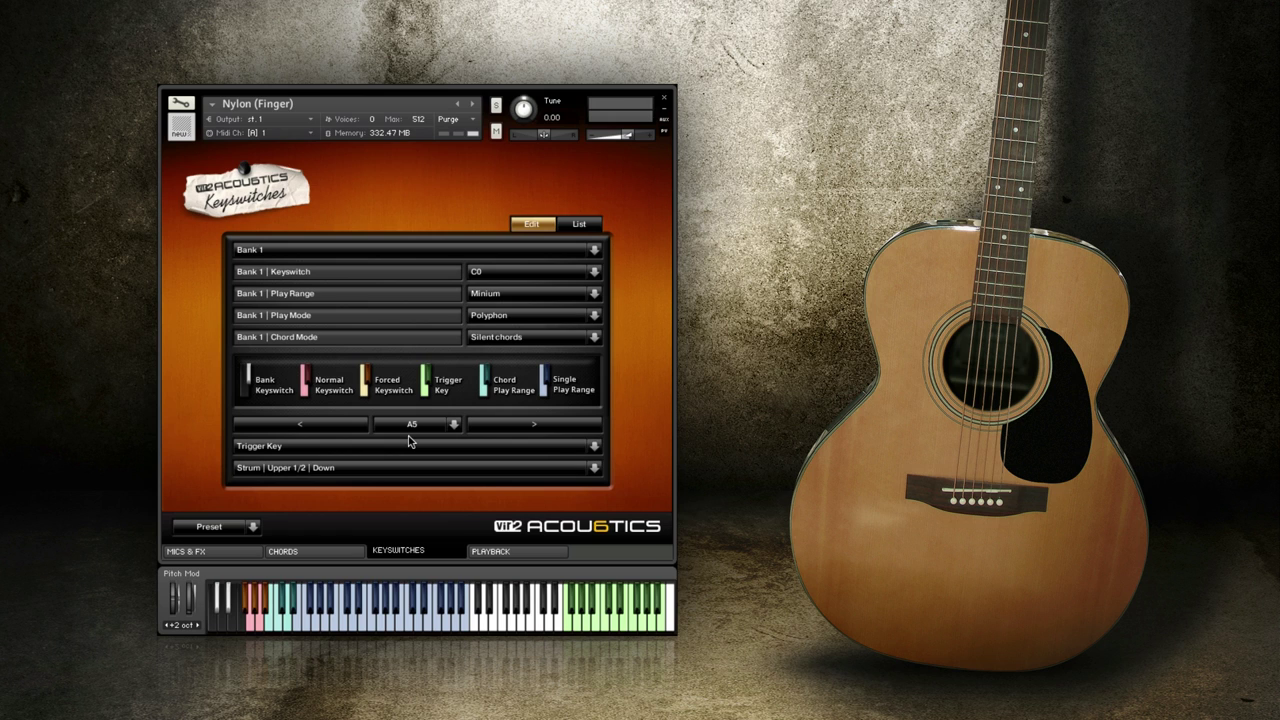
Select C7 from the note list as the key to configure
click(412, 424)
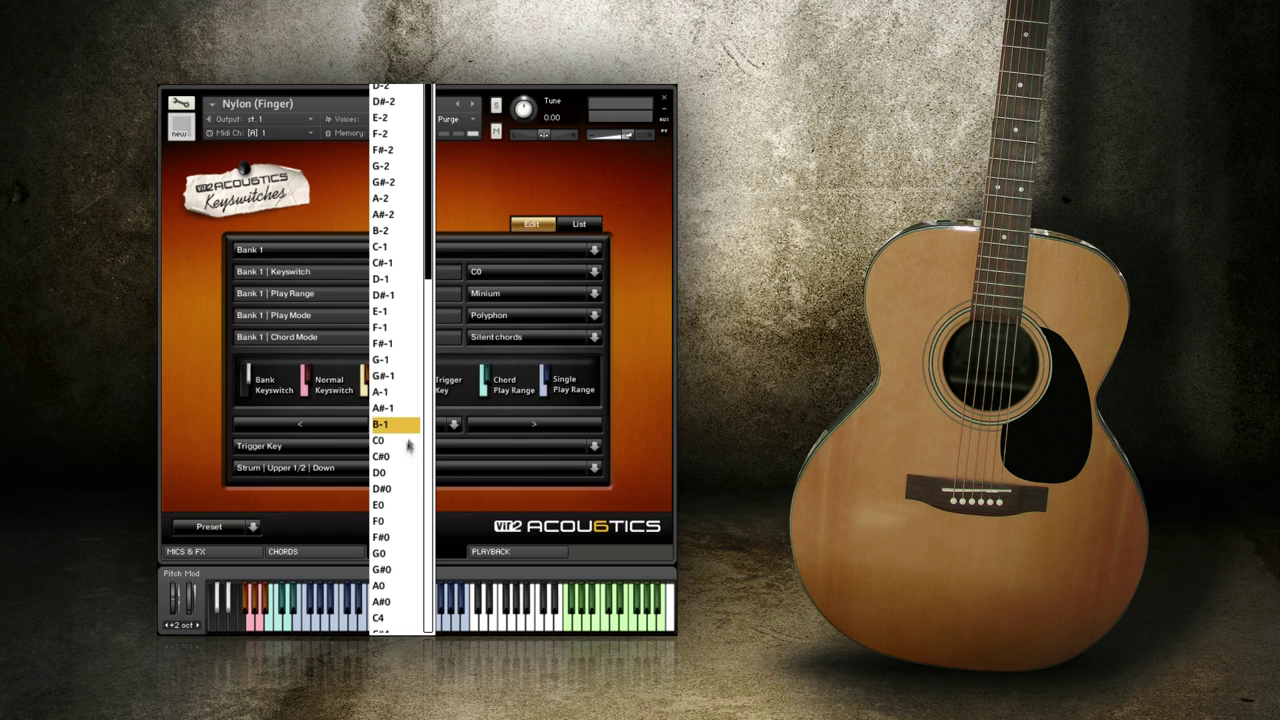
scroll(398, 481, down, 2)
scroll(398, 481, down, 5)
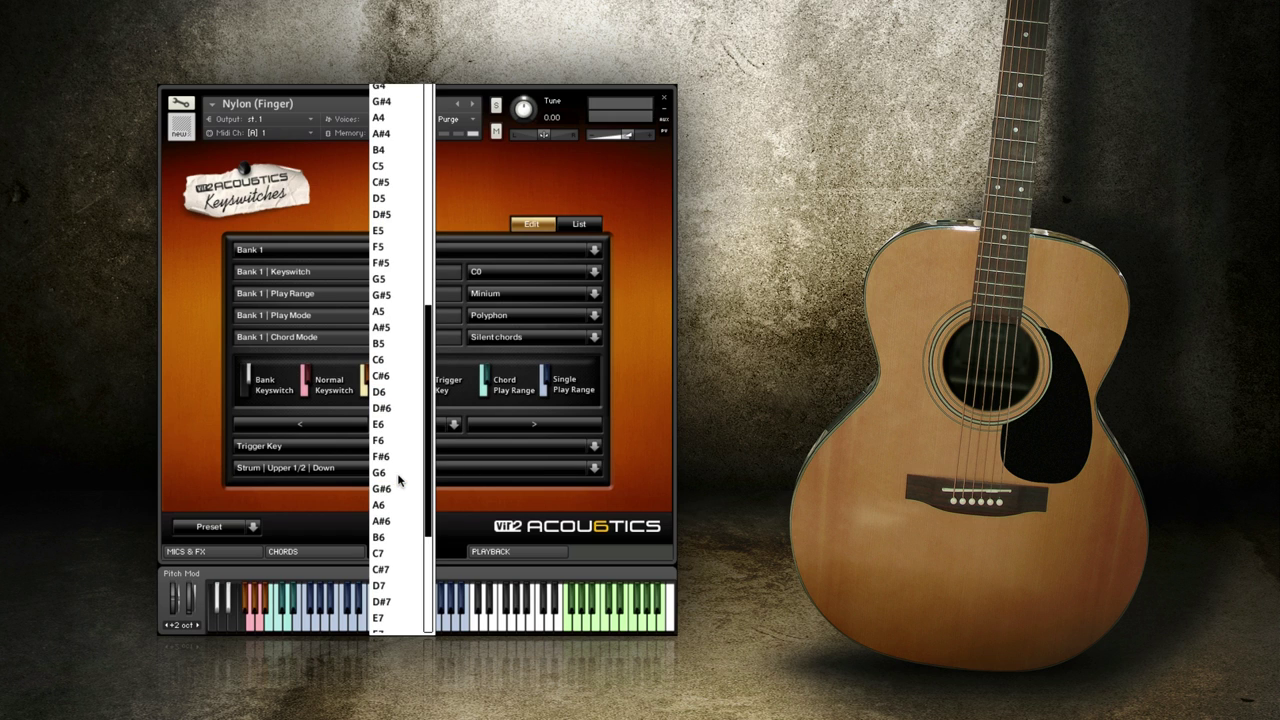
click(394, 553)
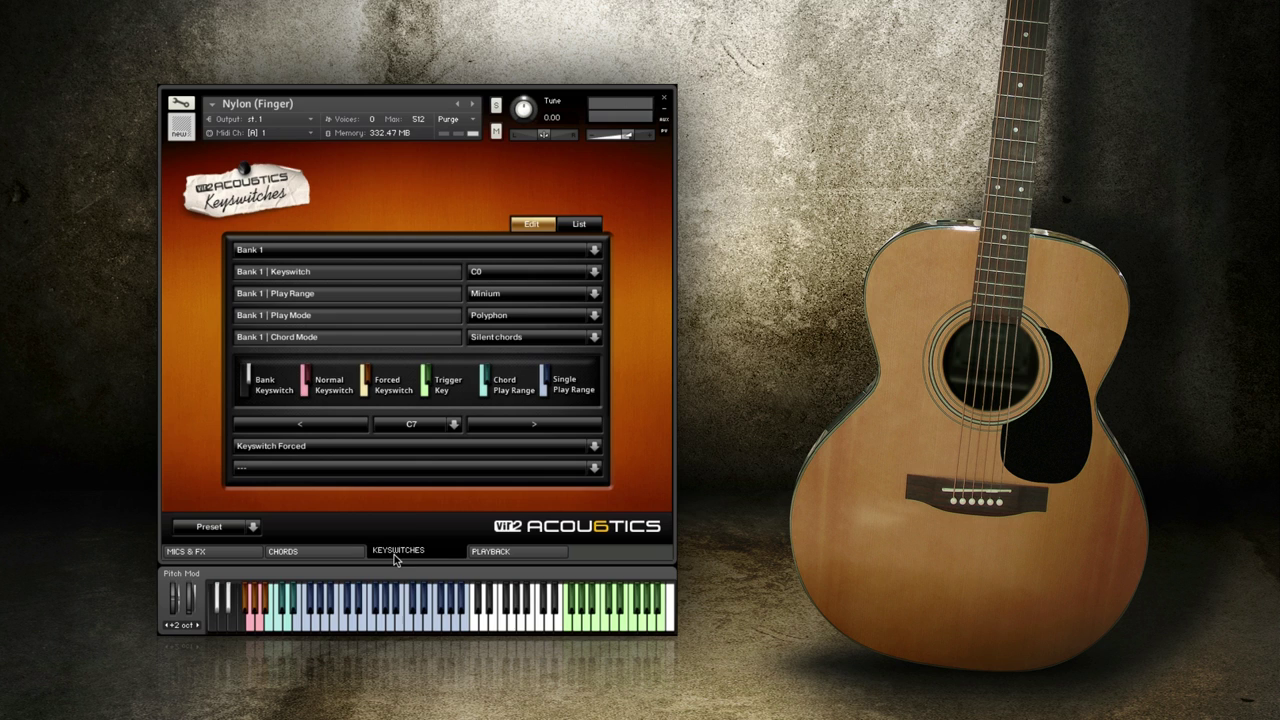
Try C7 as a normal Keyswitch, then as Keyswitch Forced, checking its articulation list
click(379, 451)
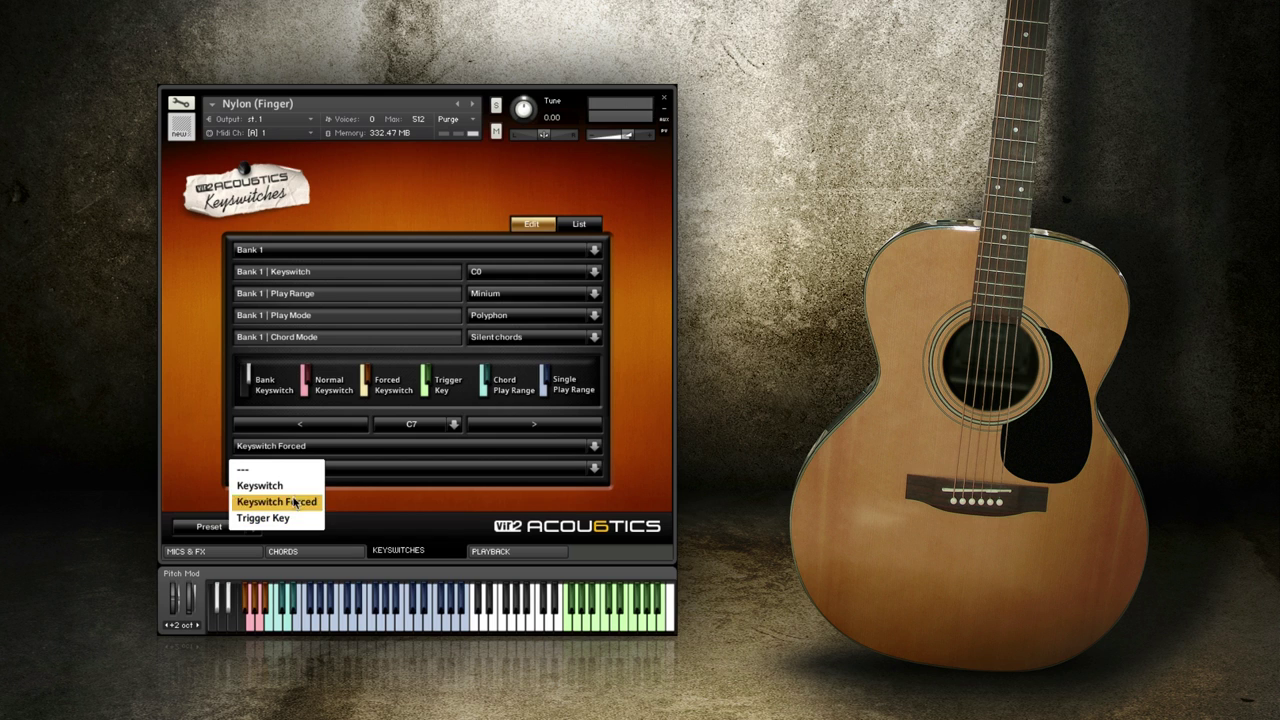
click(294, 488)
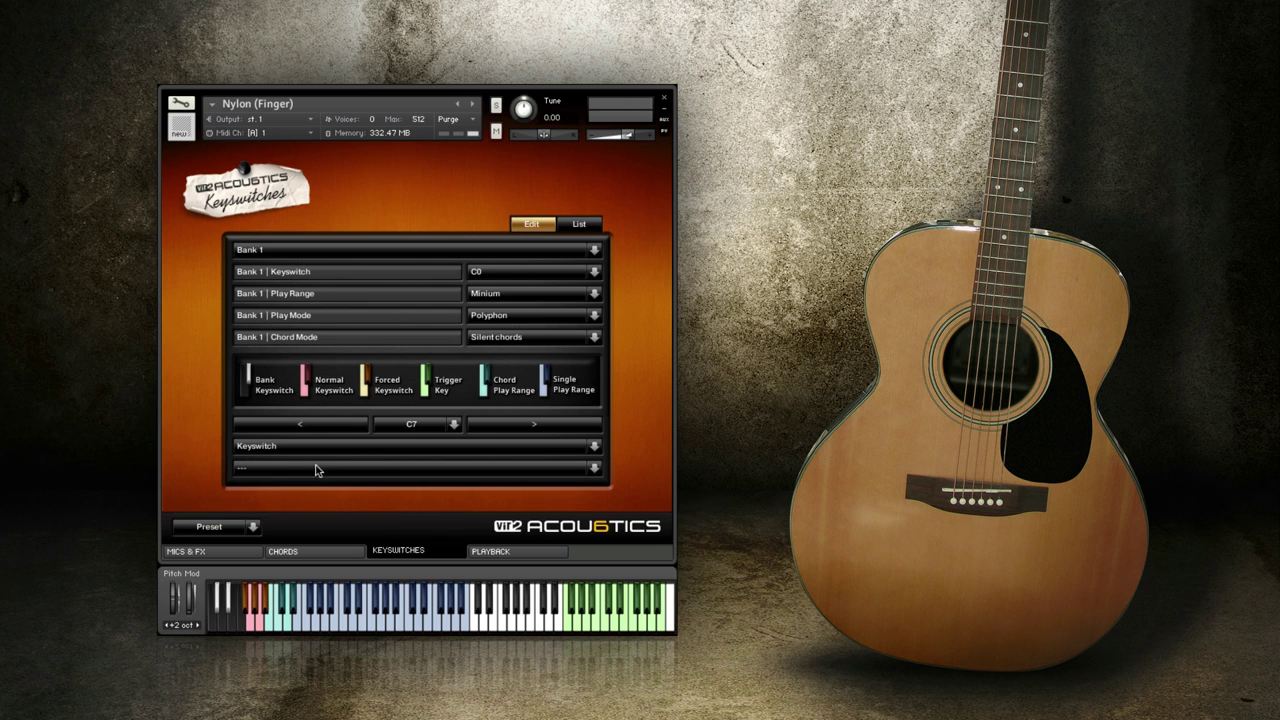
click(316, 468)
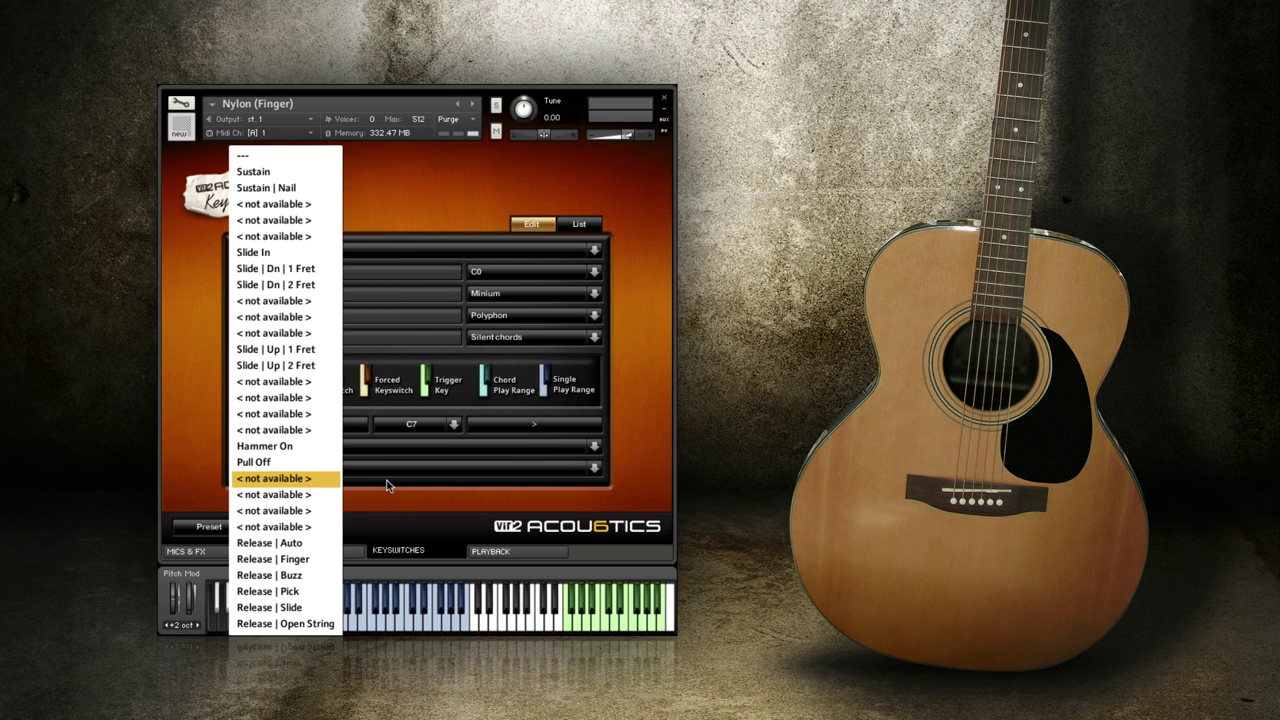
click(312, 482)
click(310, 470)
click(300, 501)
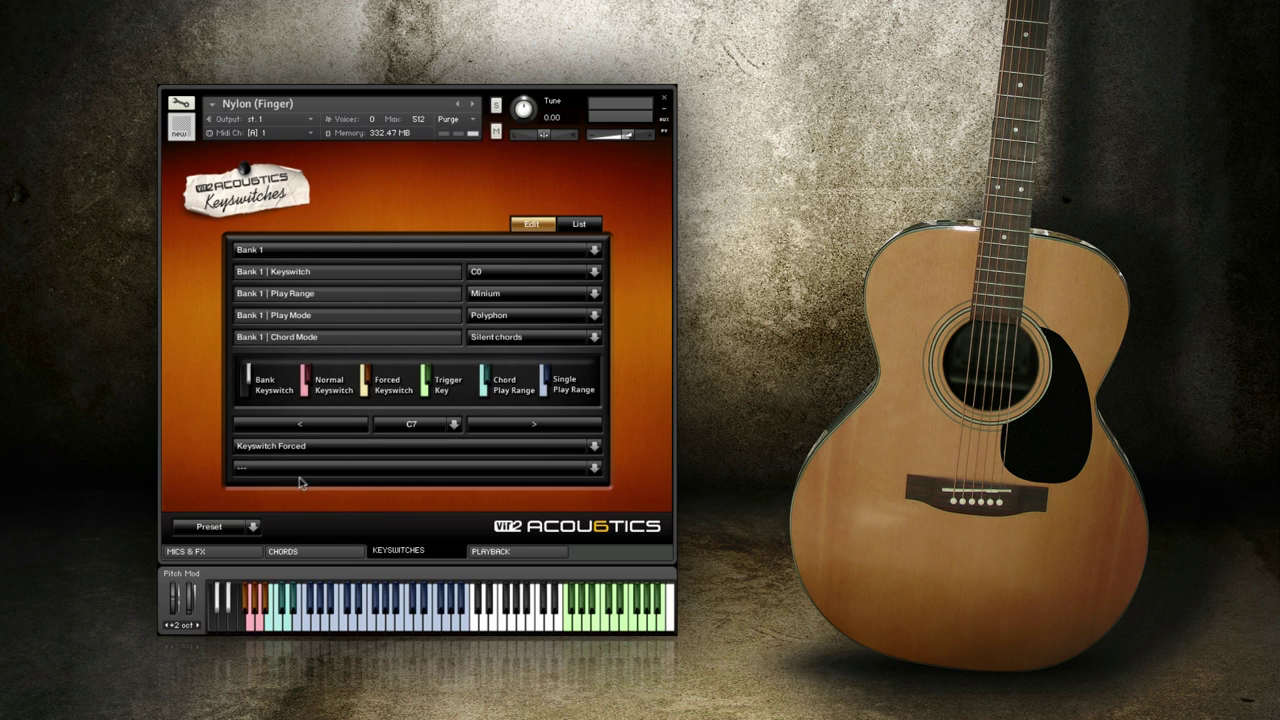
click(314, 470)
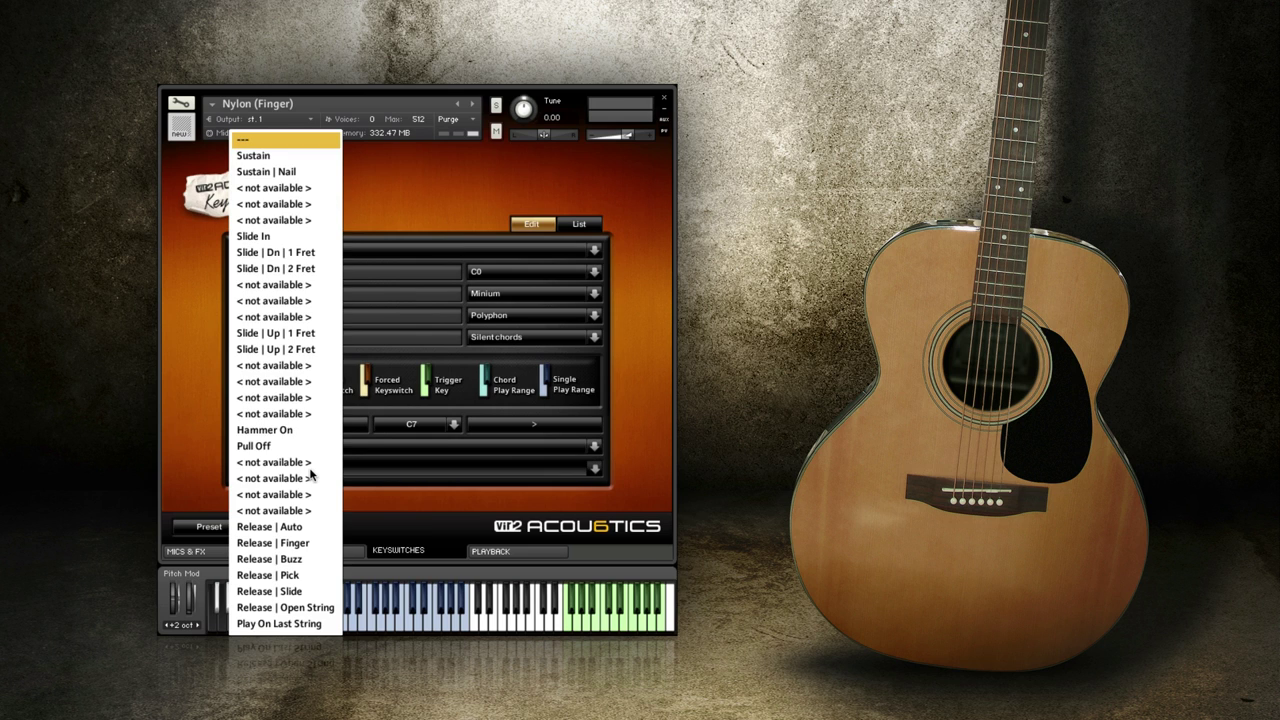
click(382, 484)
Make C7 a Trigger Key and scroll through its articulation choices
click(337, 445)
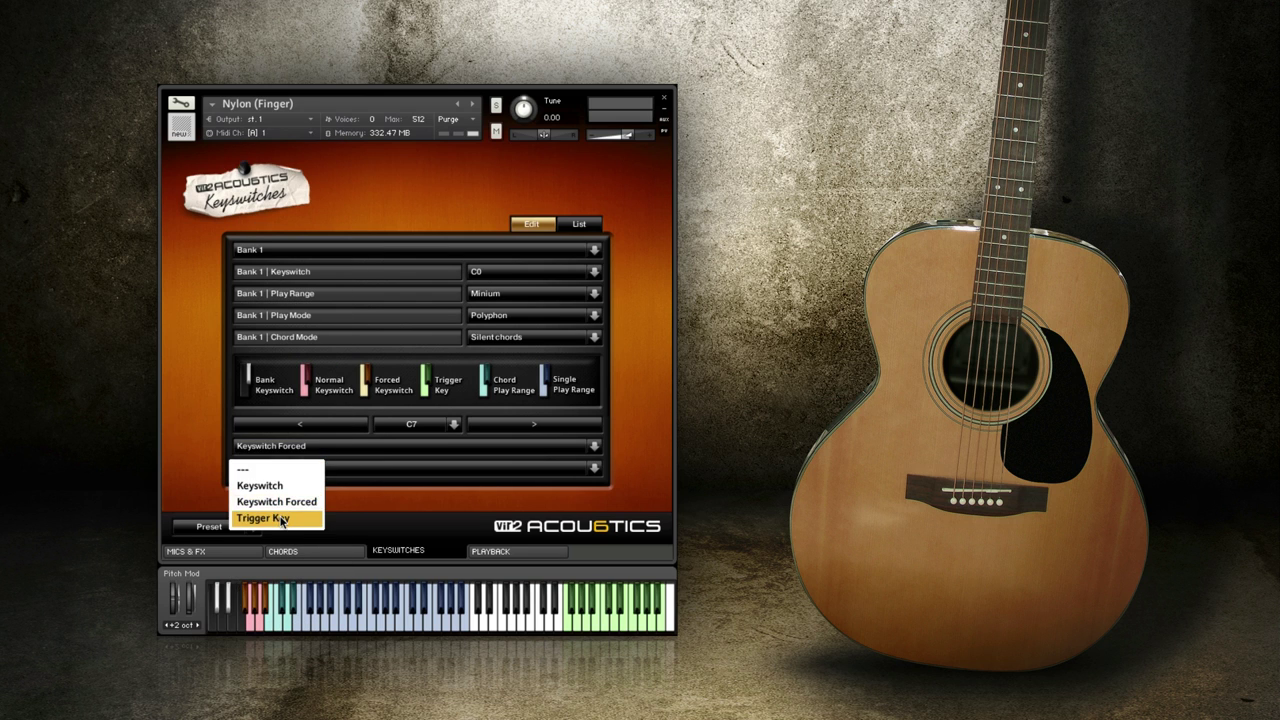
click(286, 522)
click(326, 474)
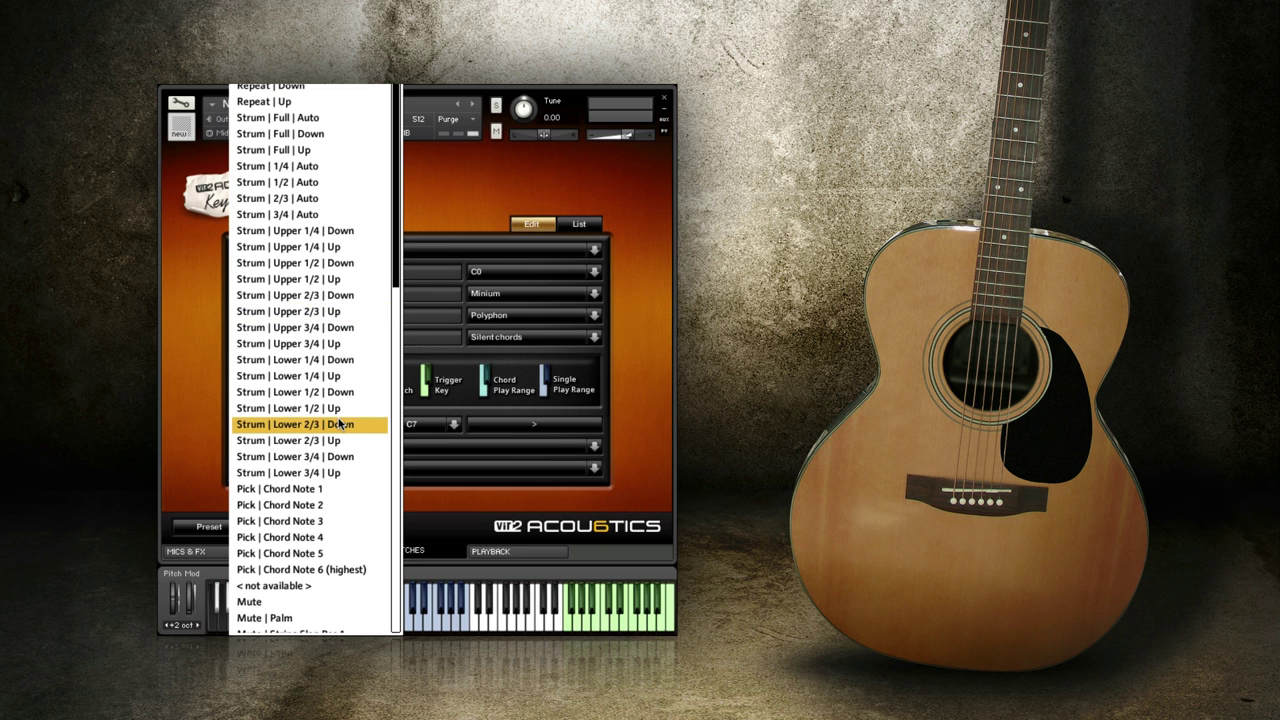
scroll(330, 420, down, 3)
scroll(338, 424, down, 6)
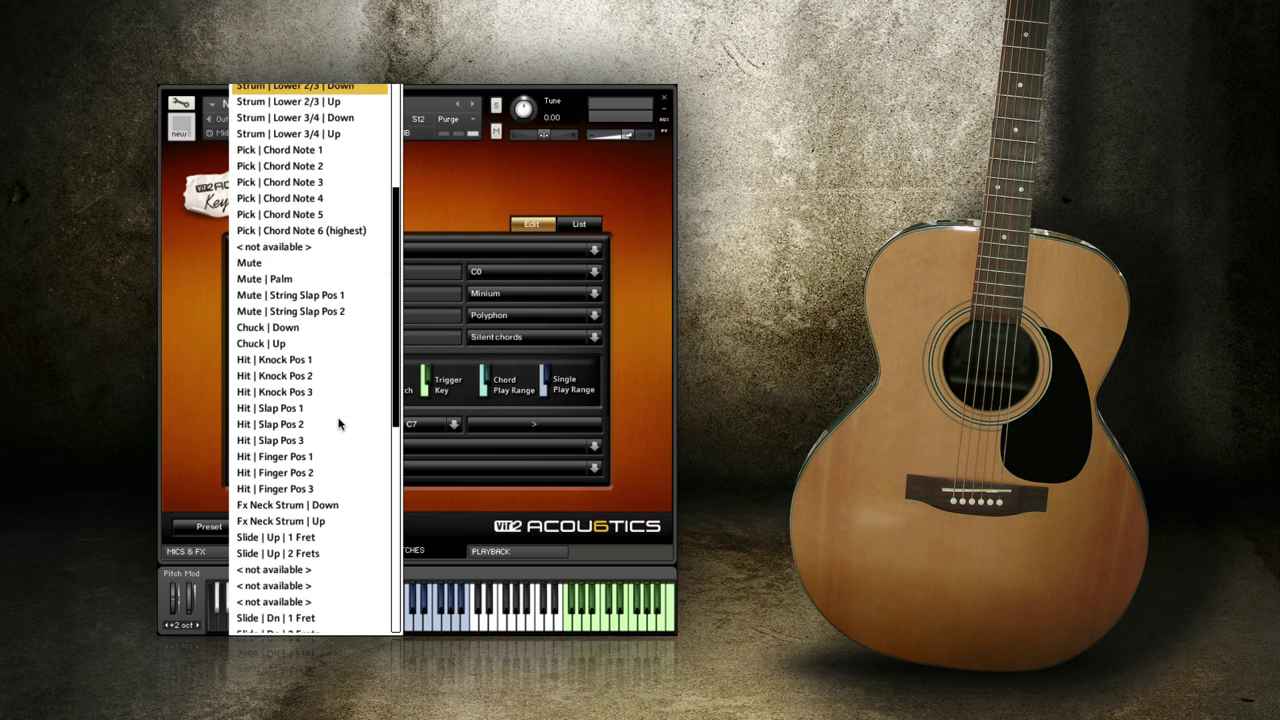
scroll(338, 424, down, 3)
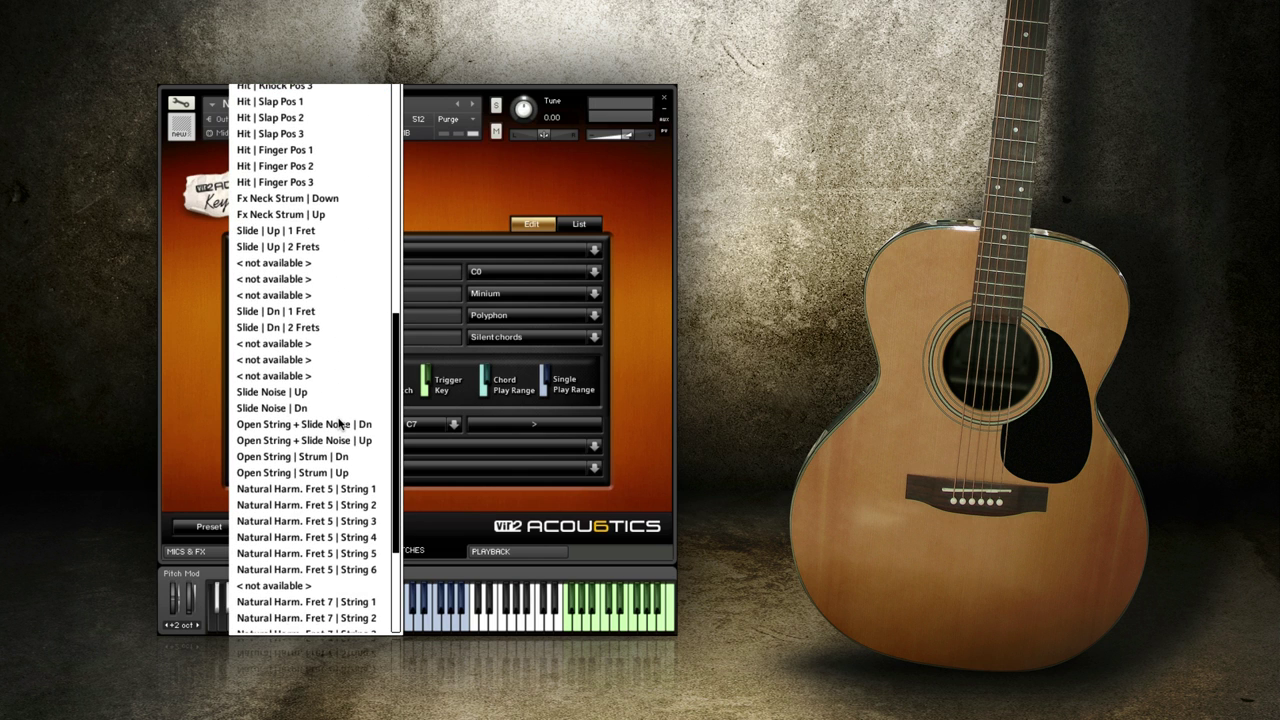
scroll(338, 424, down, 1)
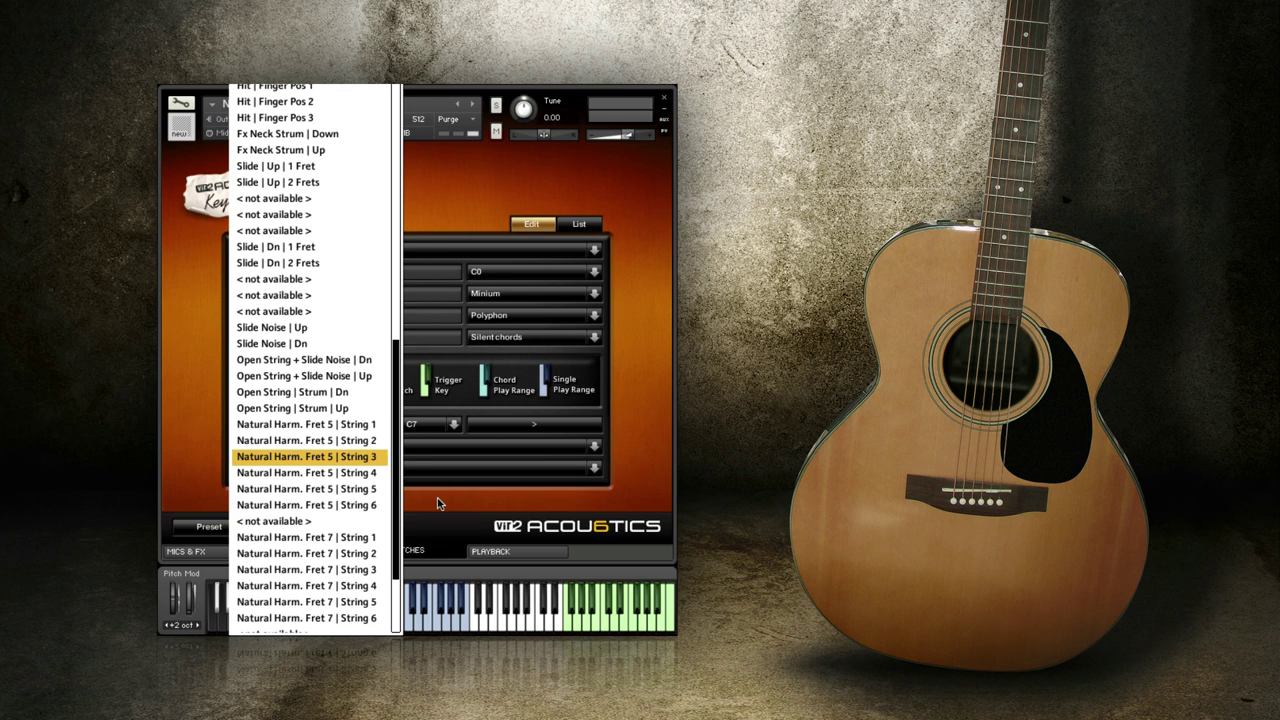
Keep Slide Noise | Up as C7's articulation and view the Preset menu without changes
click(437, 503)
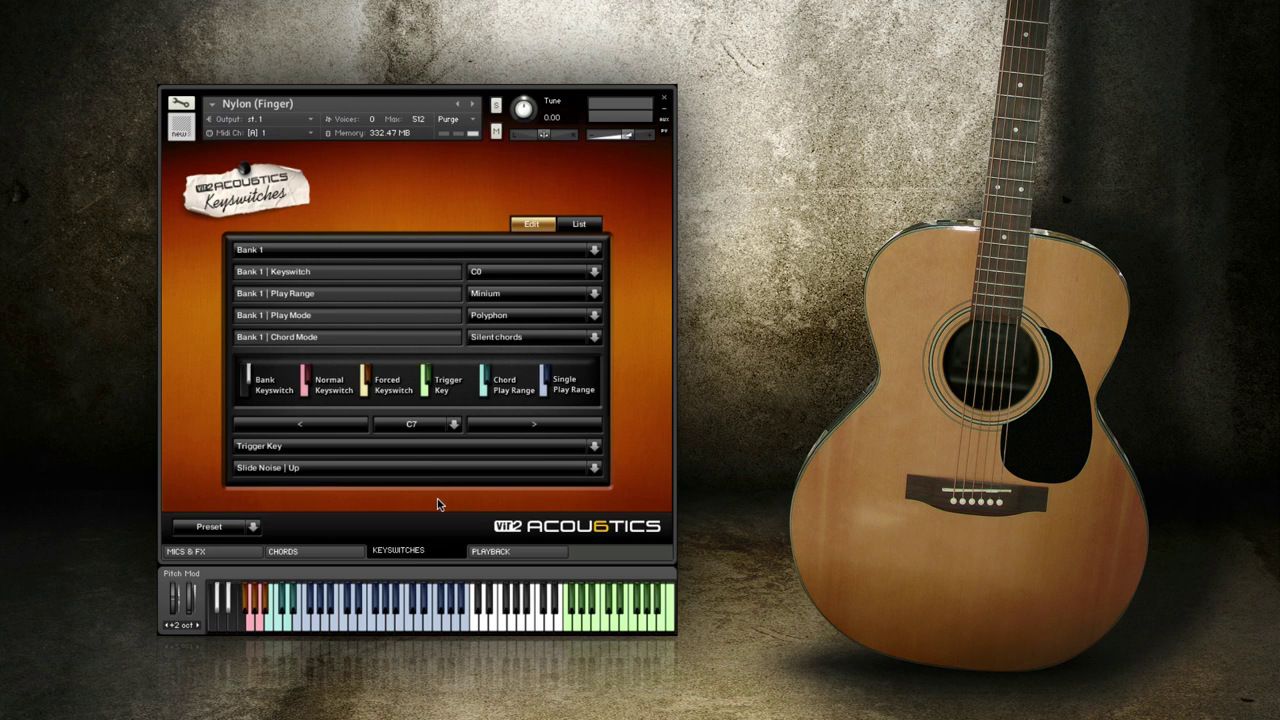
click(254, 527)
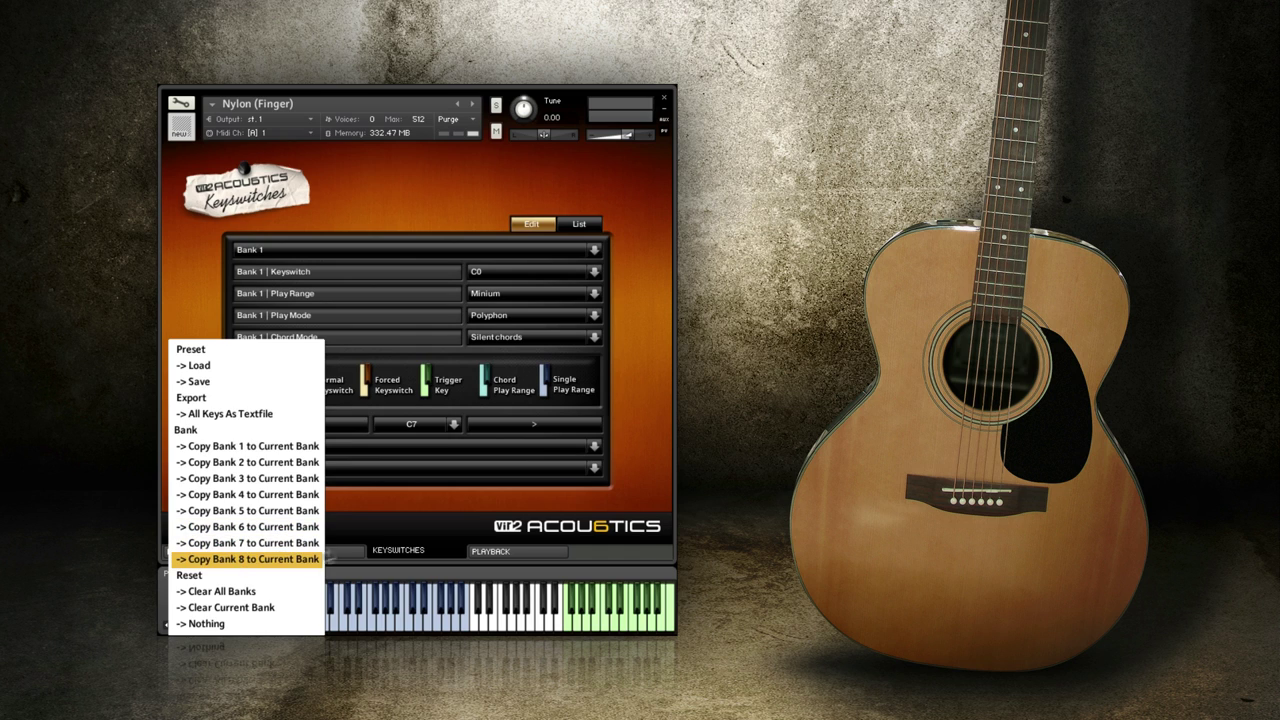
click(362, 530)
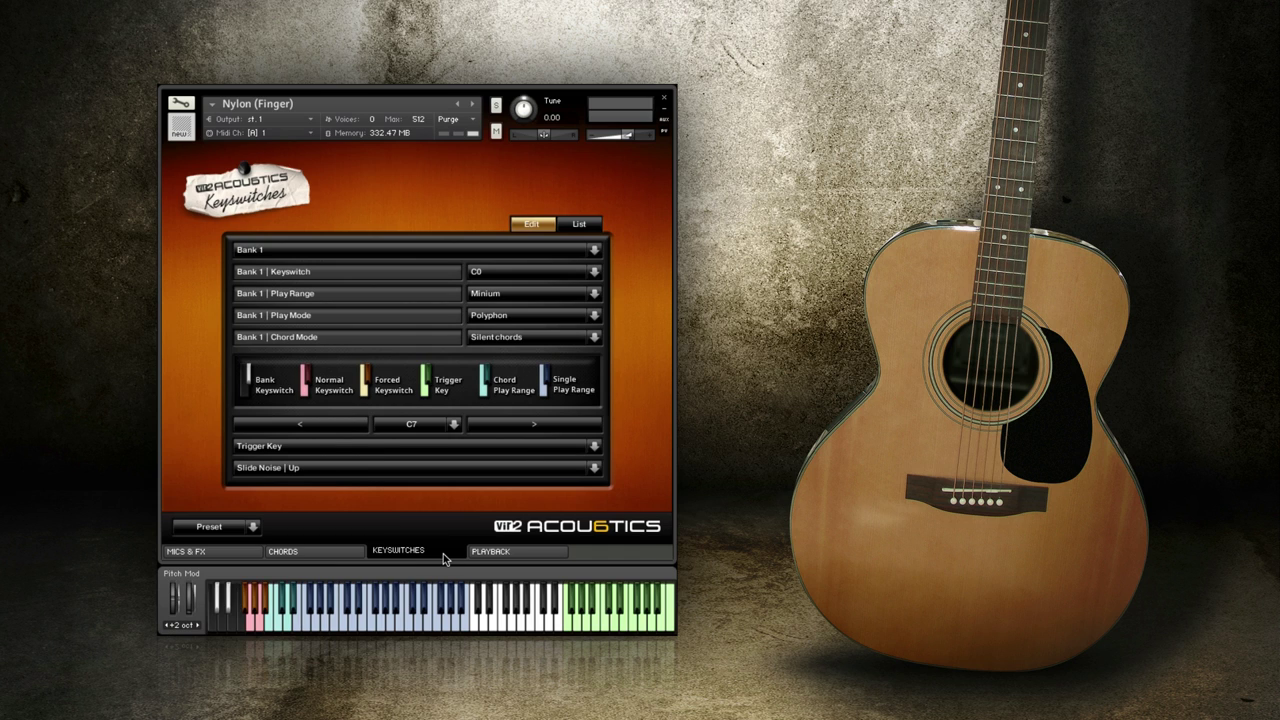